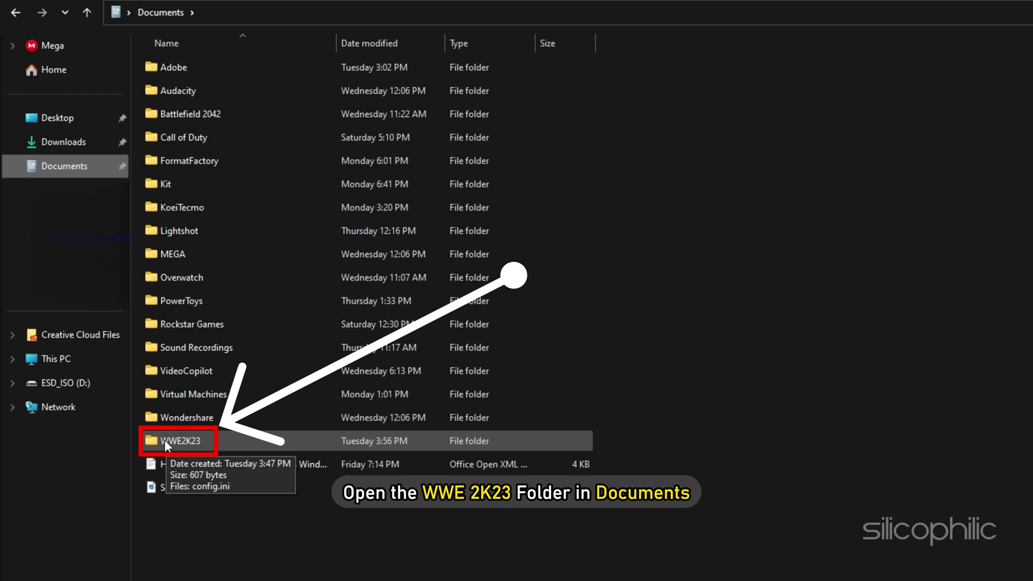
- Open the WWE2K23 folder in Documents and delete config.ini
double_click(163, 440)
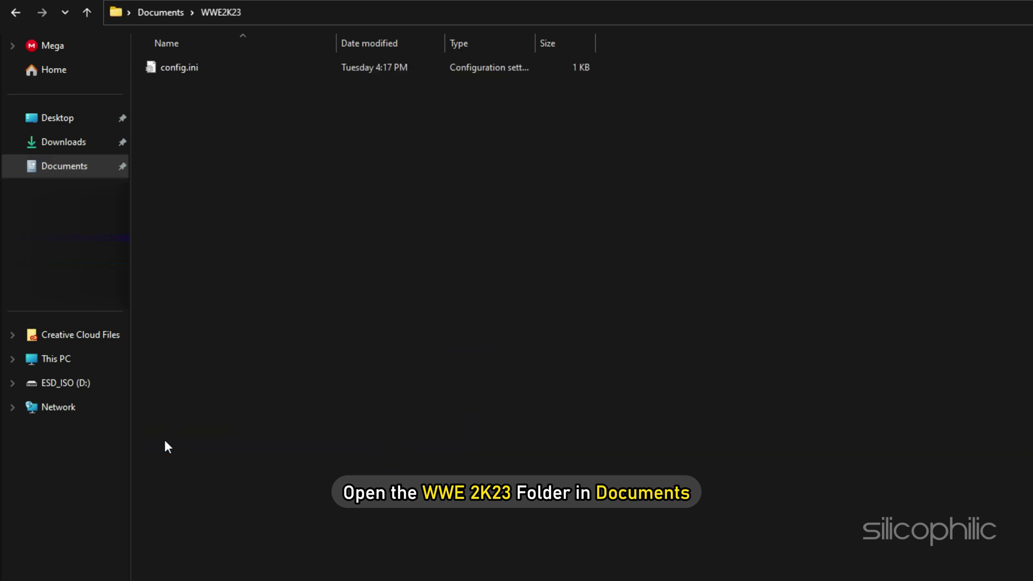
right_click(158, 65)
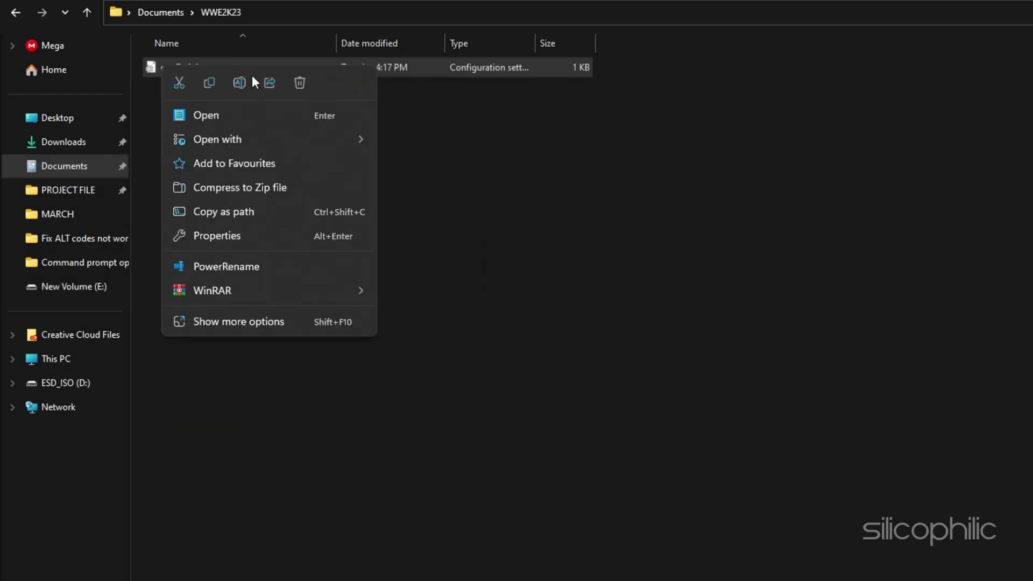
left_click(298, 82)
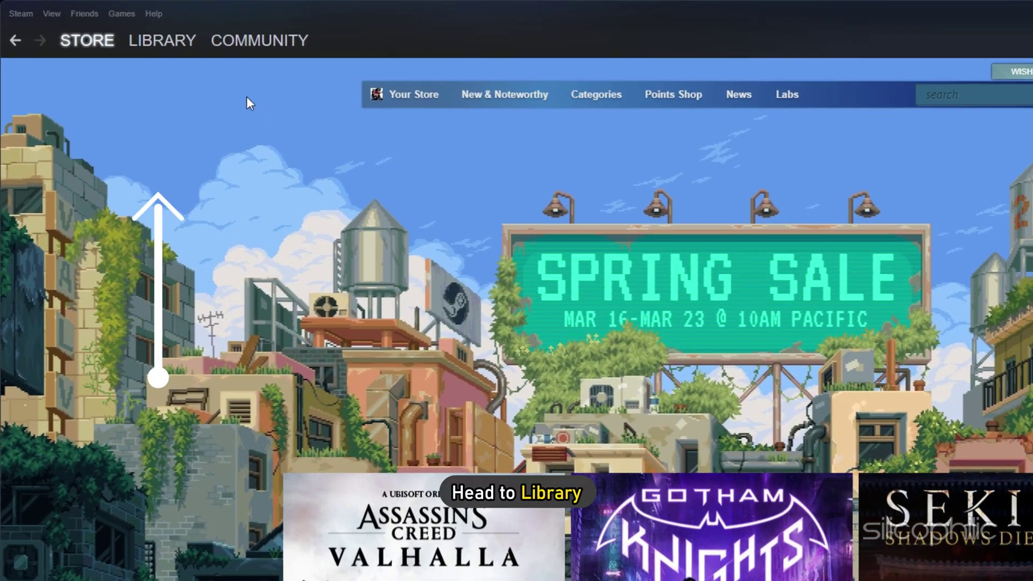
- From the Steam downloads list, verify WWE 2K23's game files via Properties > Local Files
left_click(162, 40)
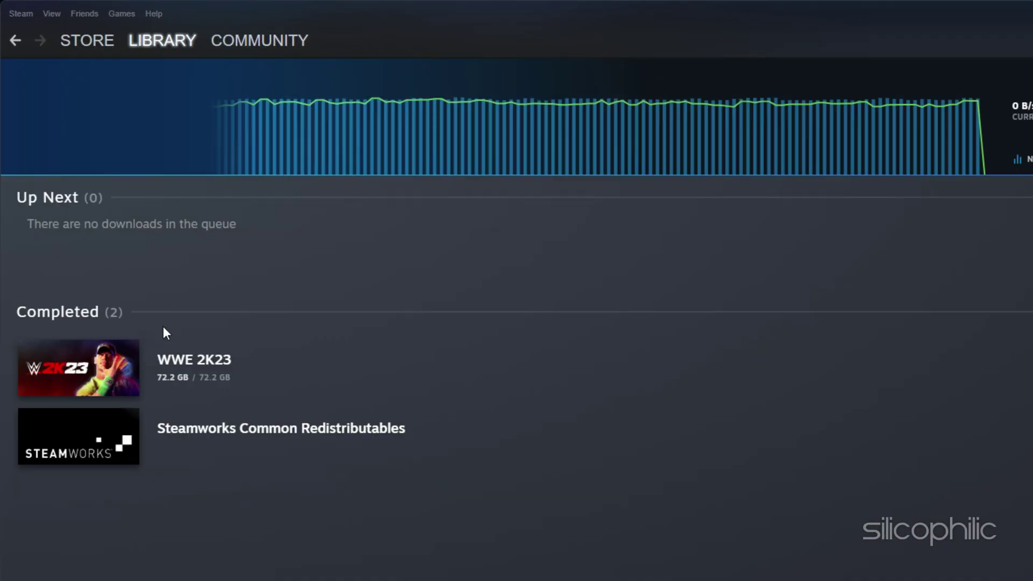
right_click(123, 366)
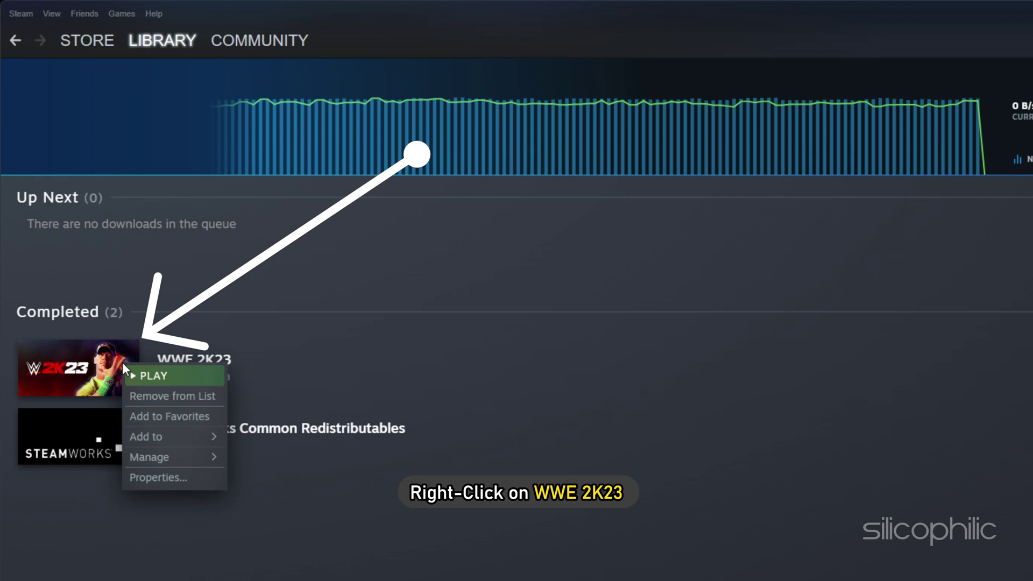
left_click(160, 477)
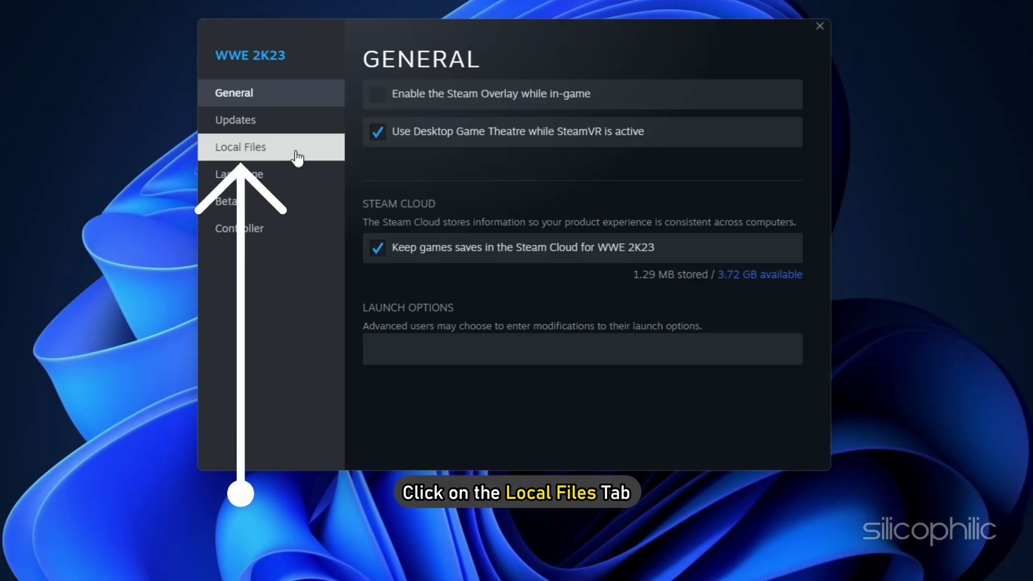
left_click(297, 158)
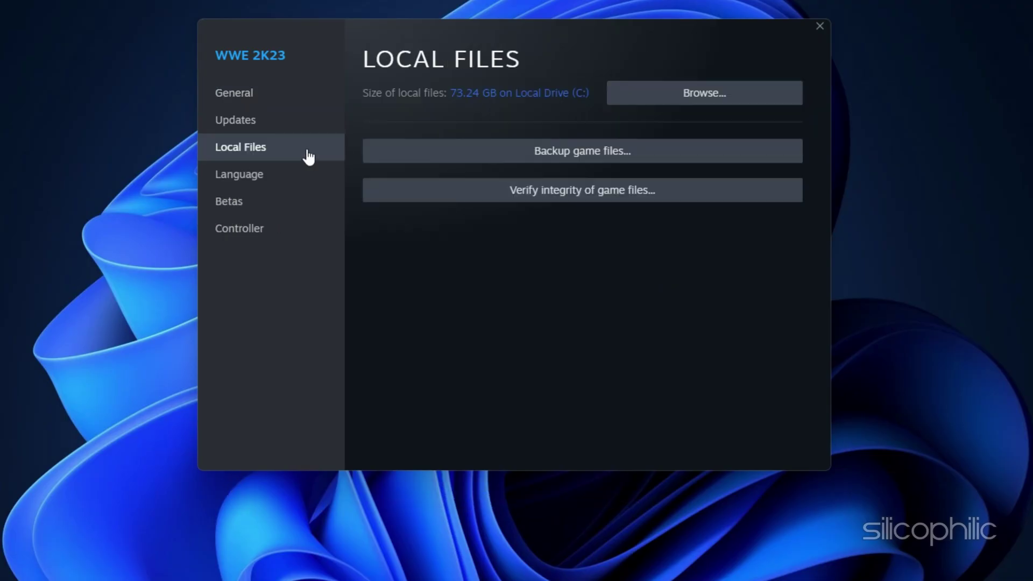
left_click(572, 191)
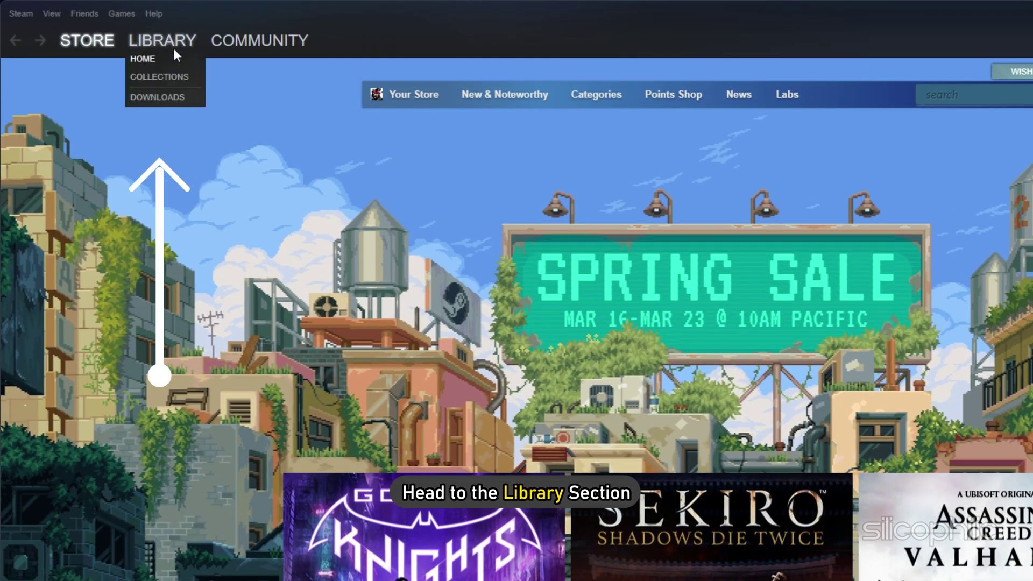
left_click(126, 30)
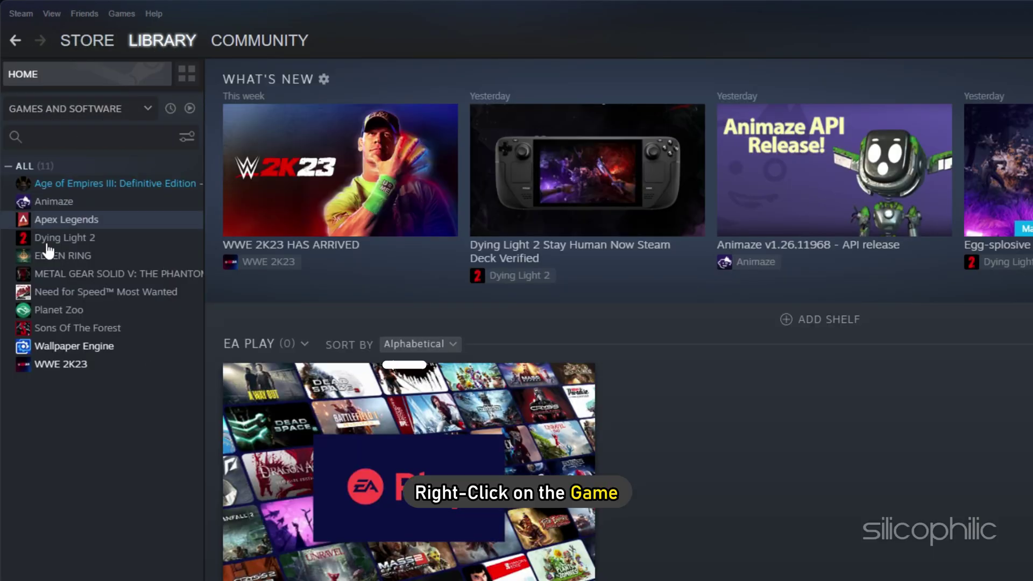
right_click(46, 368)
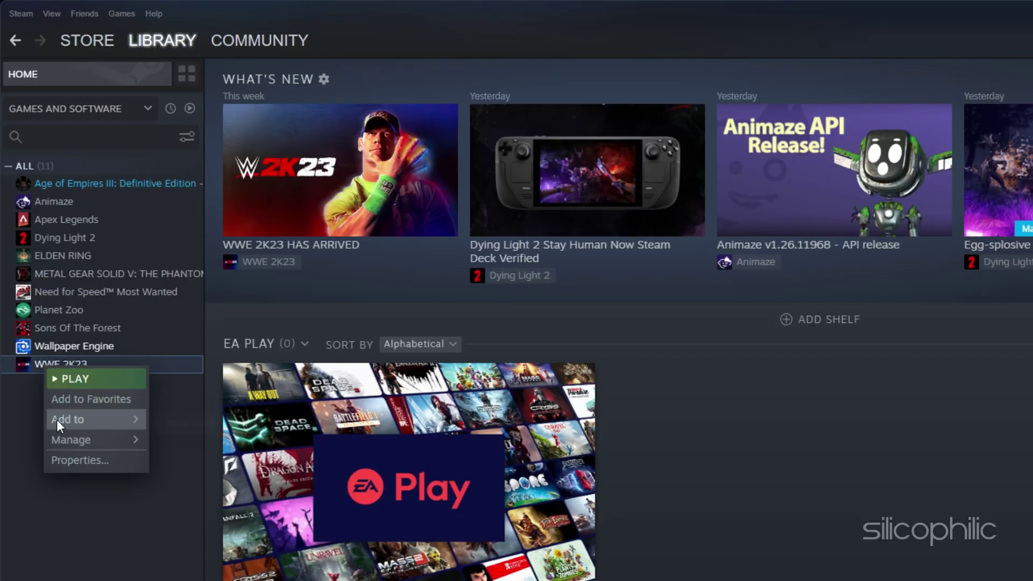
left_click(75, 459)
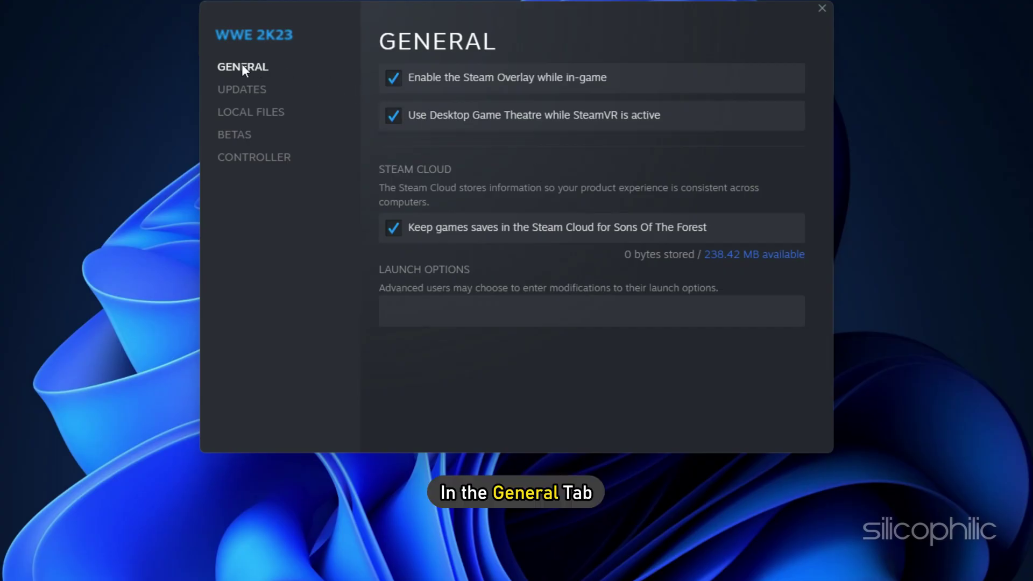
left_click(821, 8)
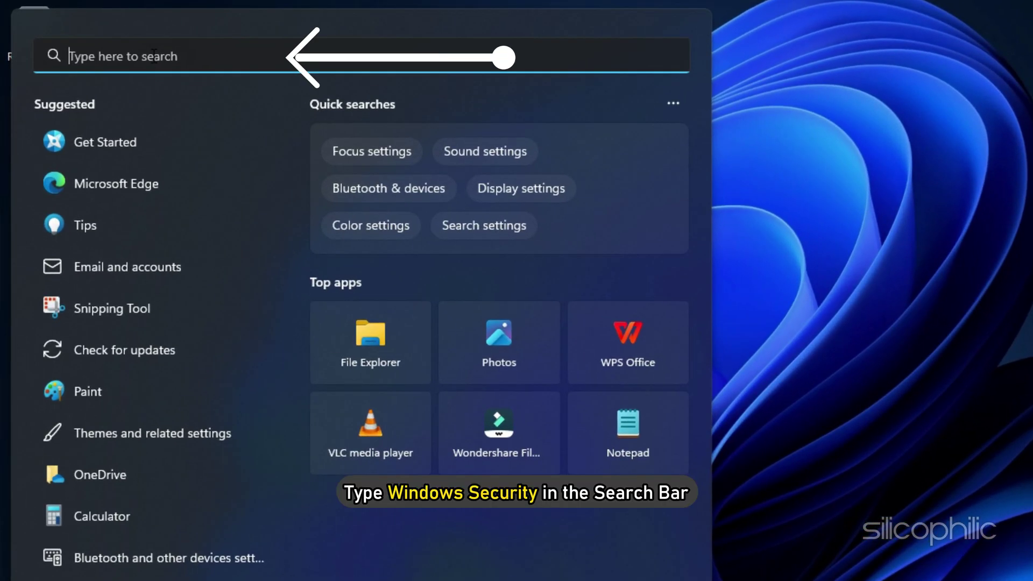
- Search the Start menu for 'Windows Security' and launch the top result
type("Windows Security")
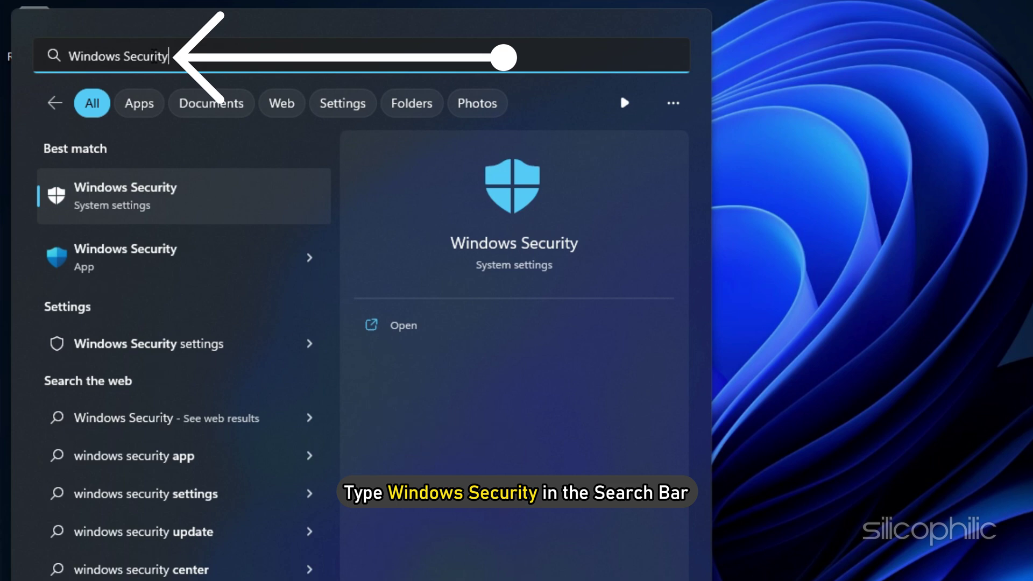
left_click(135, 201)
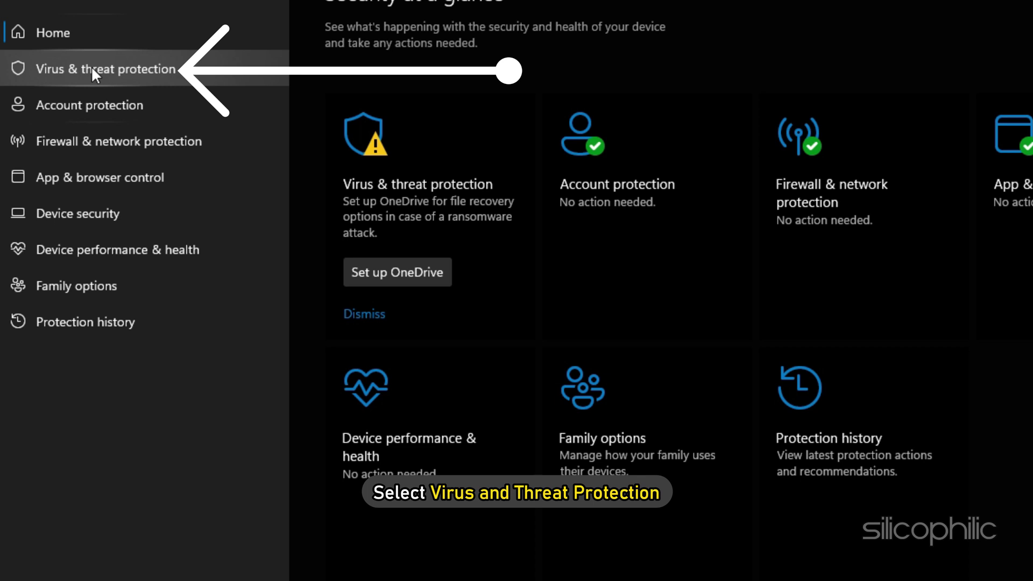
- Add WWE2K23_x64.exe as an allowed app under Ransomware protection's Controlled folder access
left_click(92, 69)
scroll(569, 324, "down", 5)
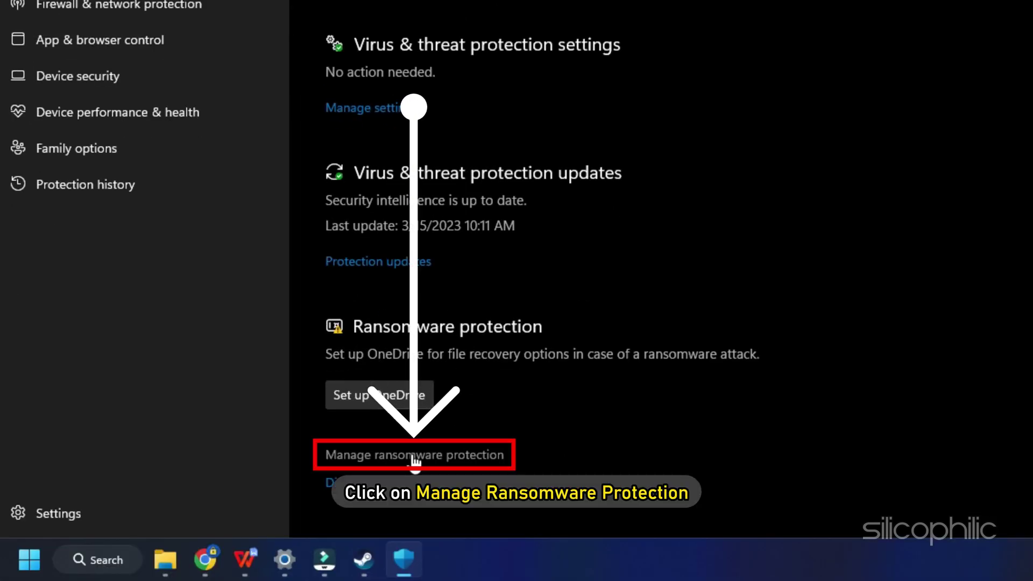
left_click(413, 456)
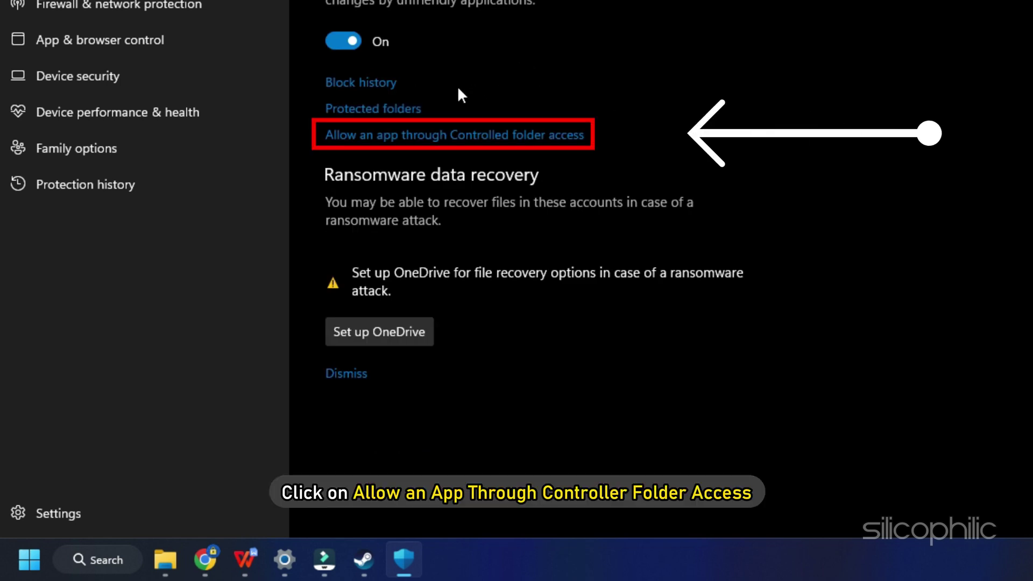
left_click(427, 137)
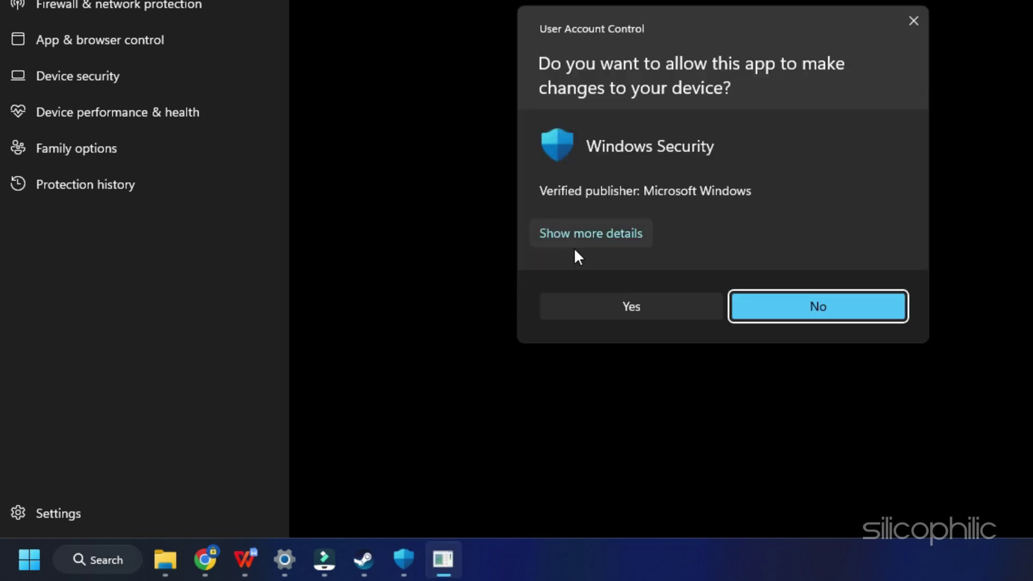
left_click(629, 308)
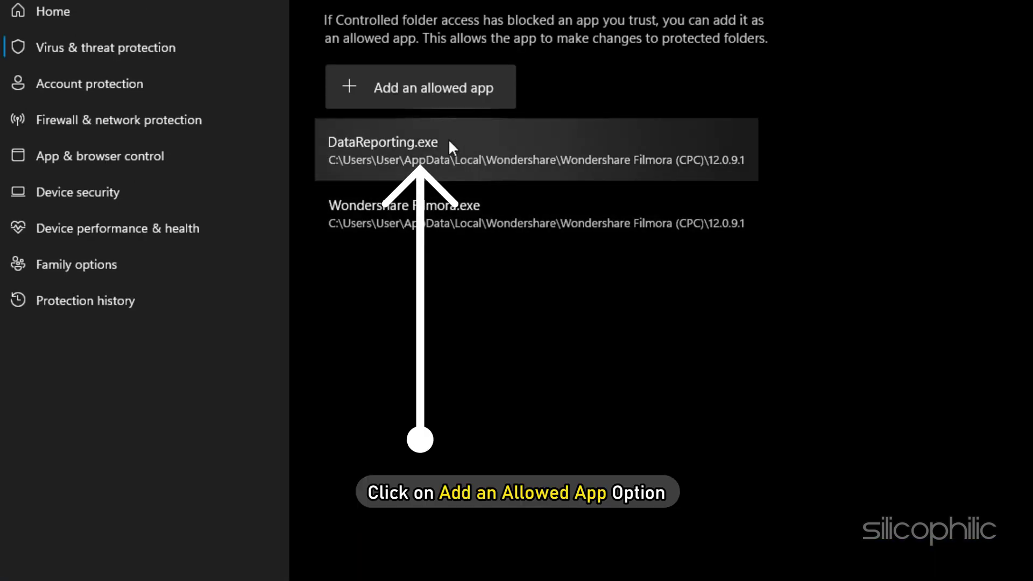
left_click(419, 89)
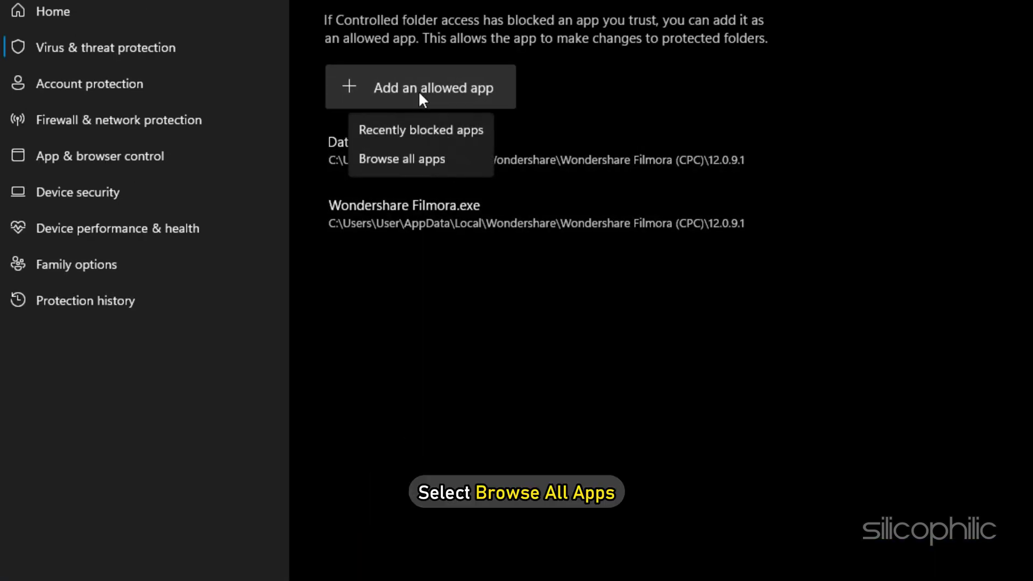
left_click(418, 156)
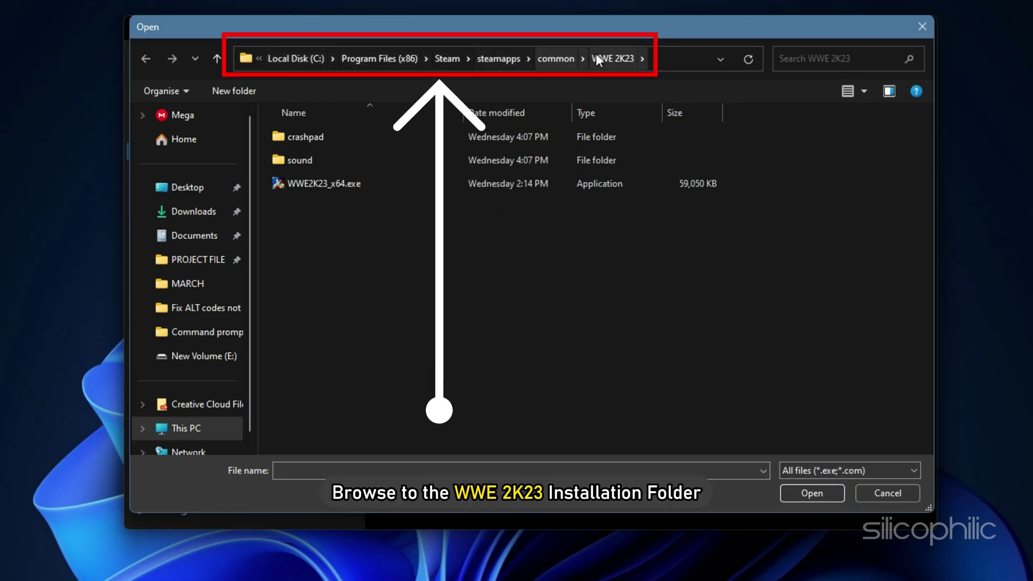
left_click(324, 182)
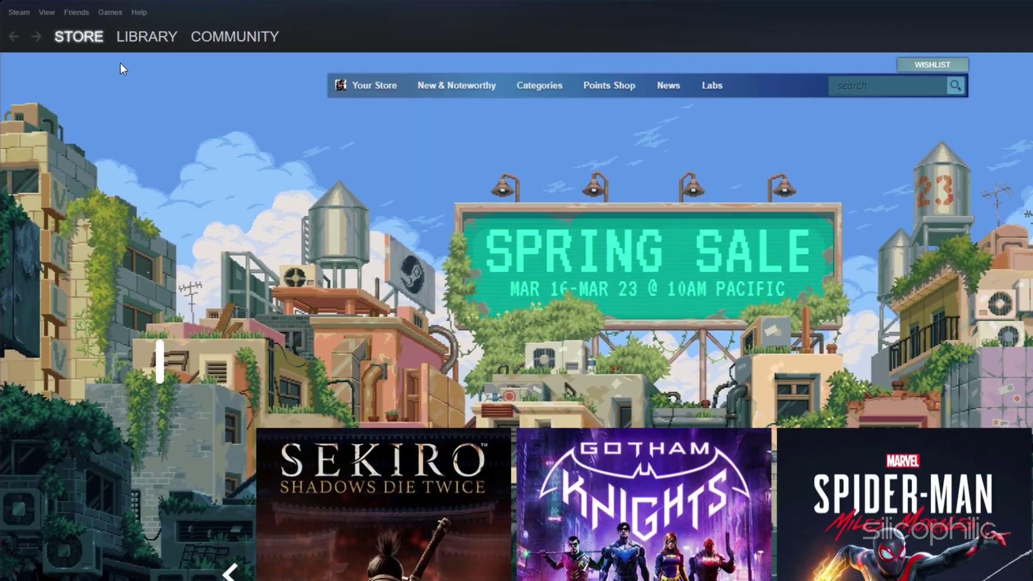
- Open WWE 2K23's install folder via Library > Manage > Browse local files
left_click(120, 30)
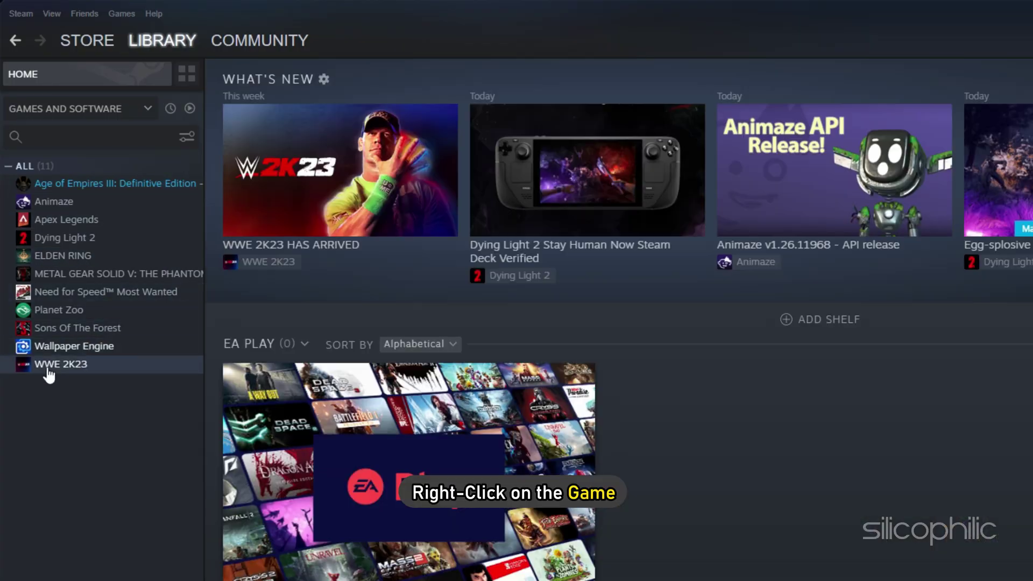
right_click(47, 365)
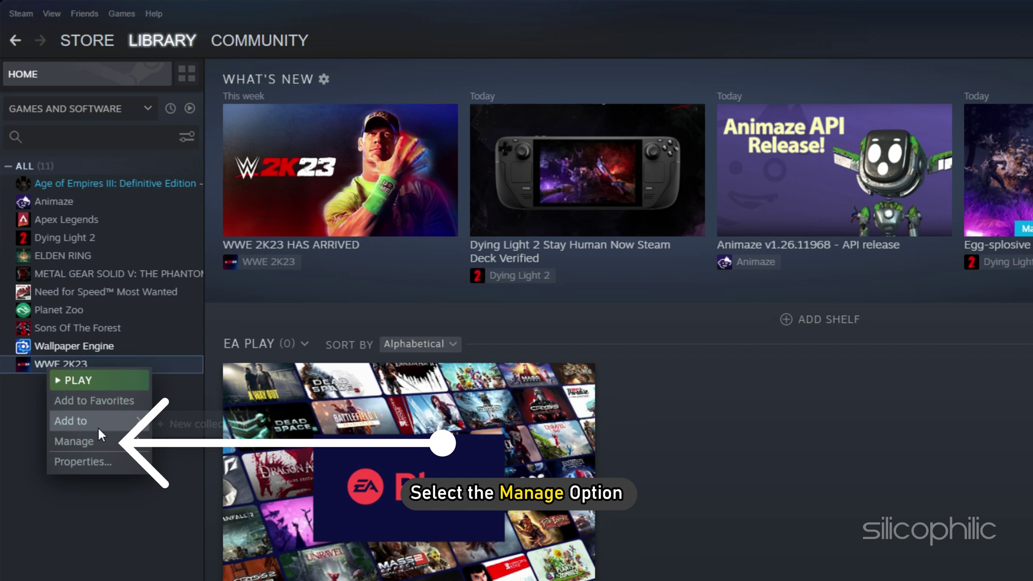
mouse_move(106, 444)
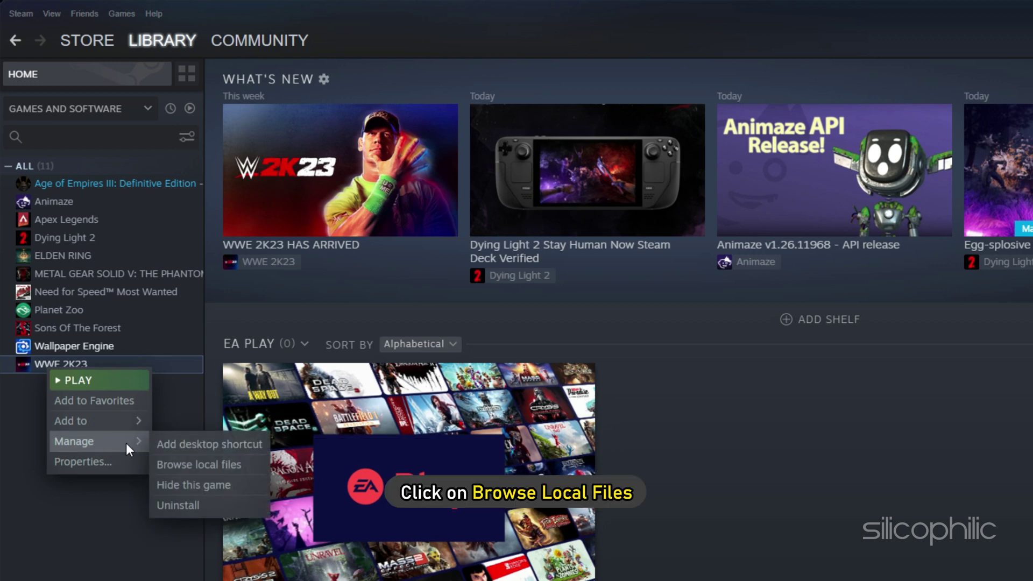
left_click(194, 466)
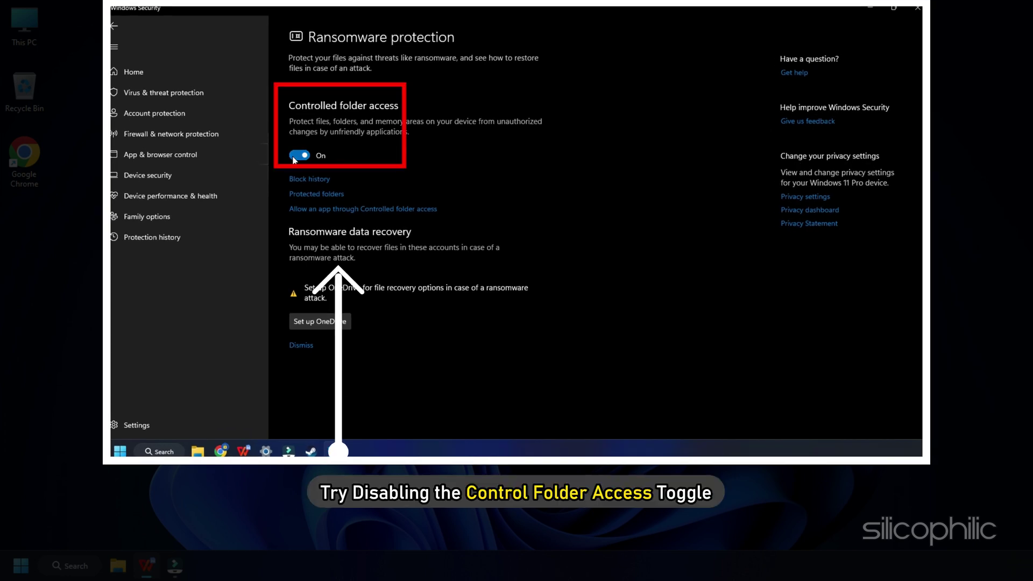
- Toggle Controlled folder access to Off and approve the UAC prompt
left_click(295, 157)
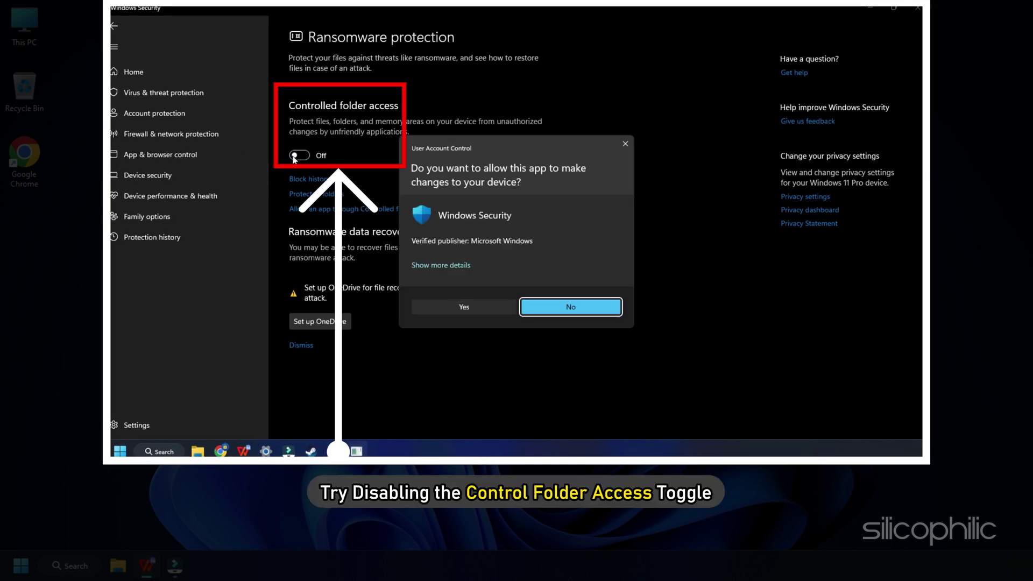
left_click(454, 308)
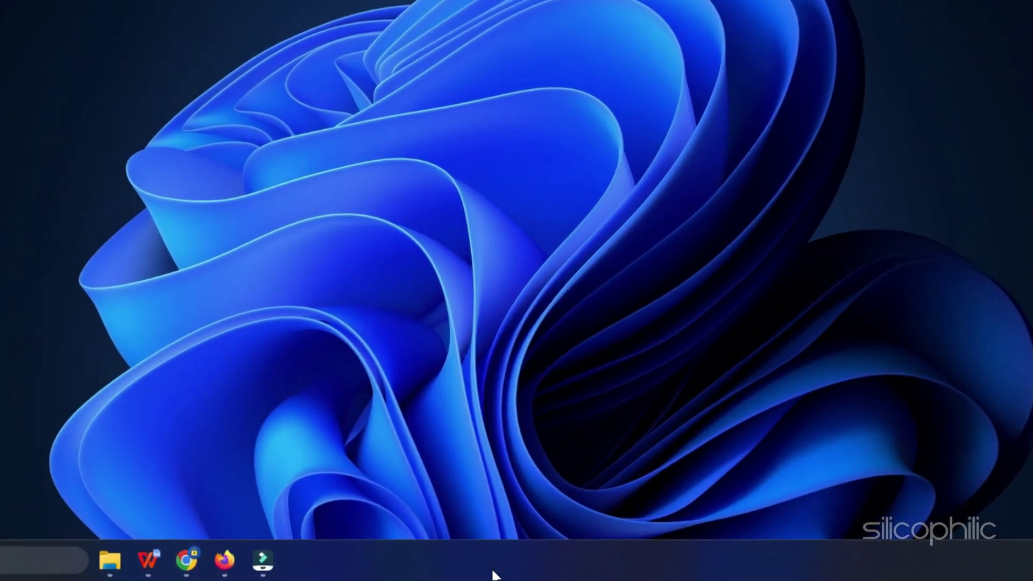
- Open Task Manager from the taskbar and end the Firefox process
right_click(402, 576)
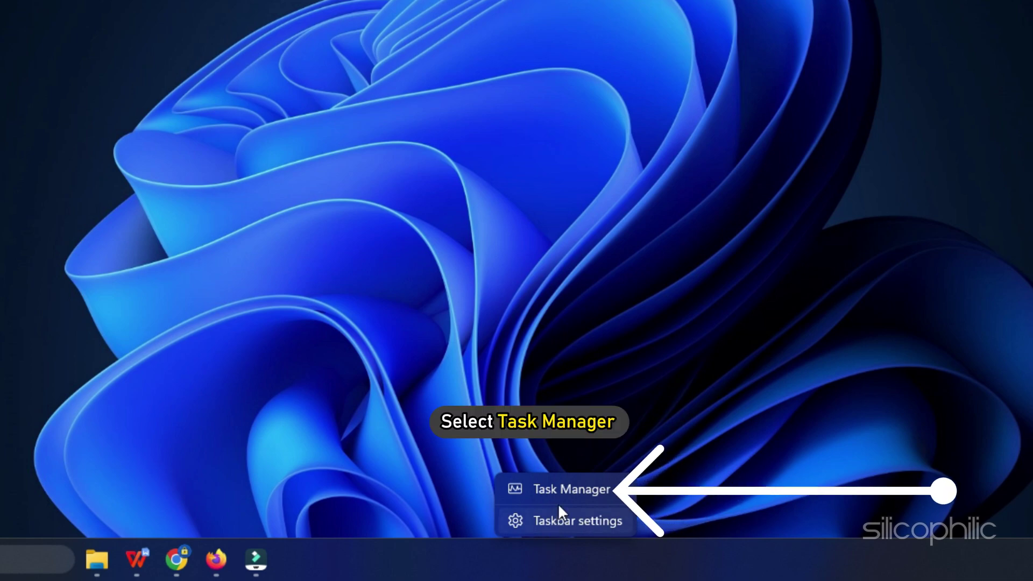
left_click(560, 488)
left_click(258, 99)
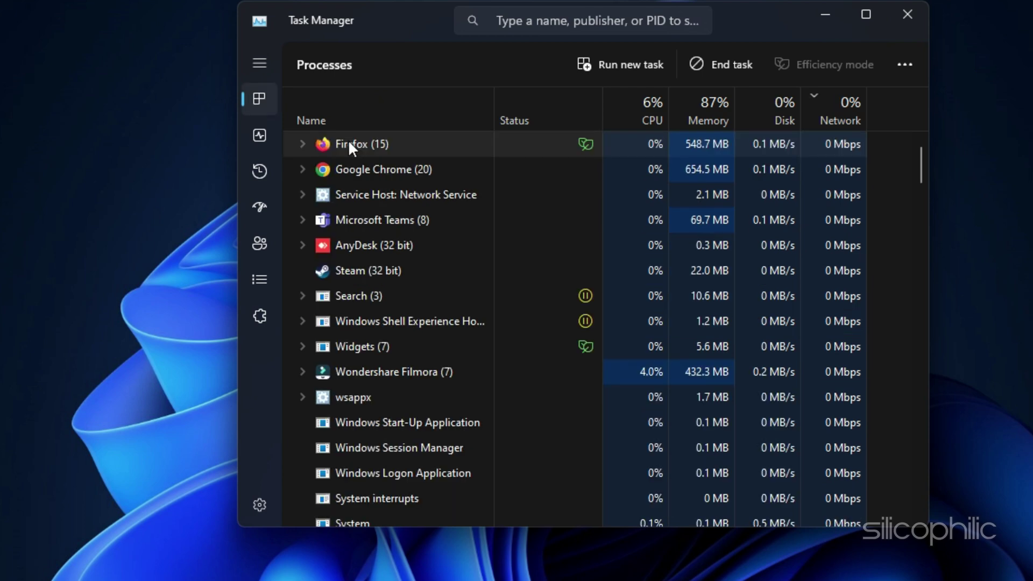
right_click(348, 143)
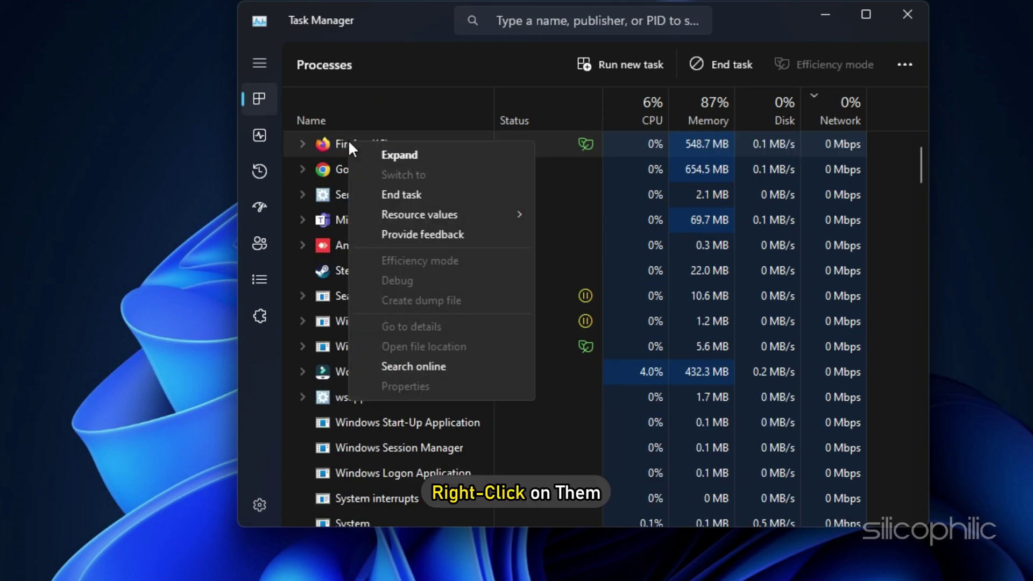
left_click(409, 194)
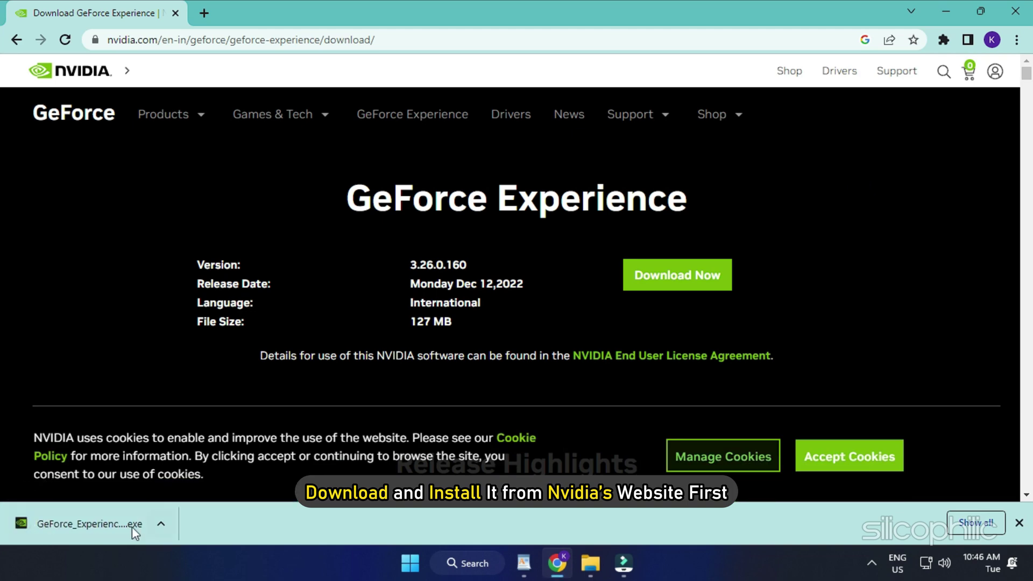
- Run the downloaded GeForce Experience 3.26.0.160 installer and launch the app
left_click(131, 528)
left_click(945, 10)
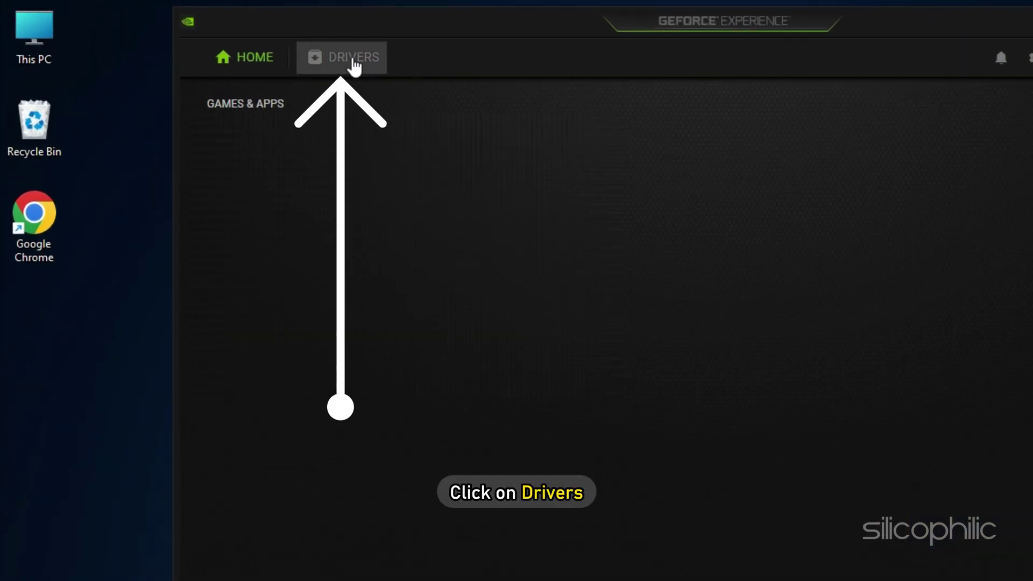
- Check for NVIDIA driver updates on the GeForce Experience Drivers page
left_click(354, 67)
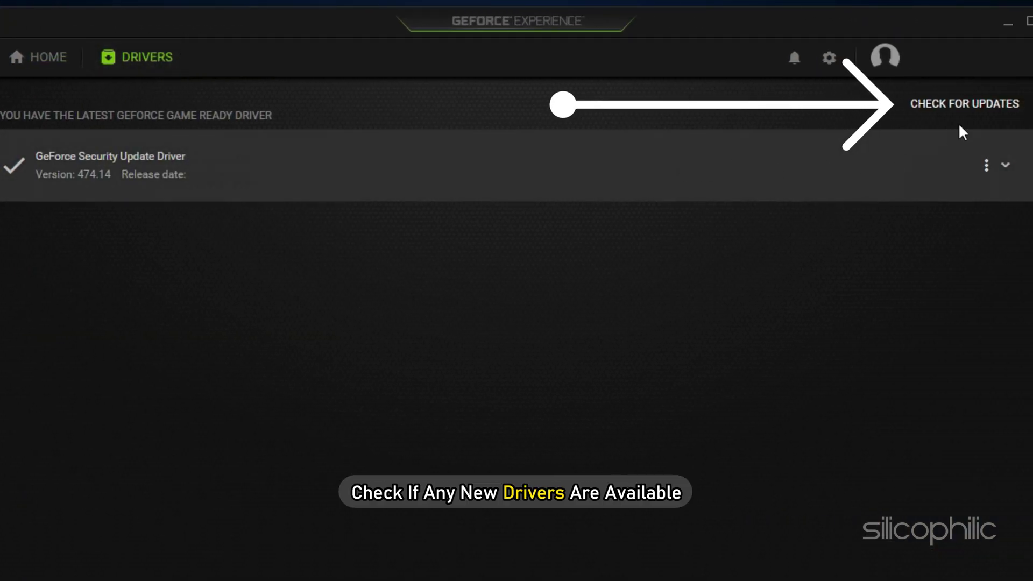
left_click(965, 105)
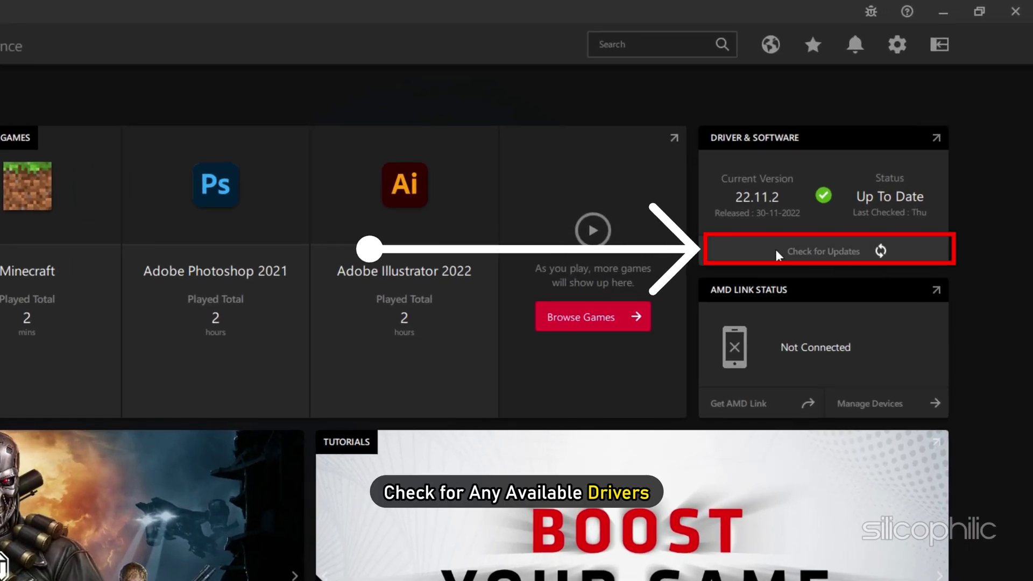
- Check for AMD driver updates, confirming 22.11.2 is up to date
left_click(757, 252)
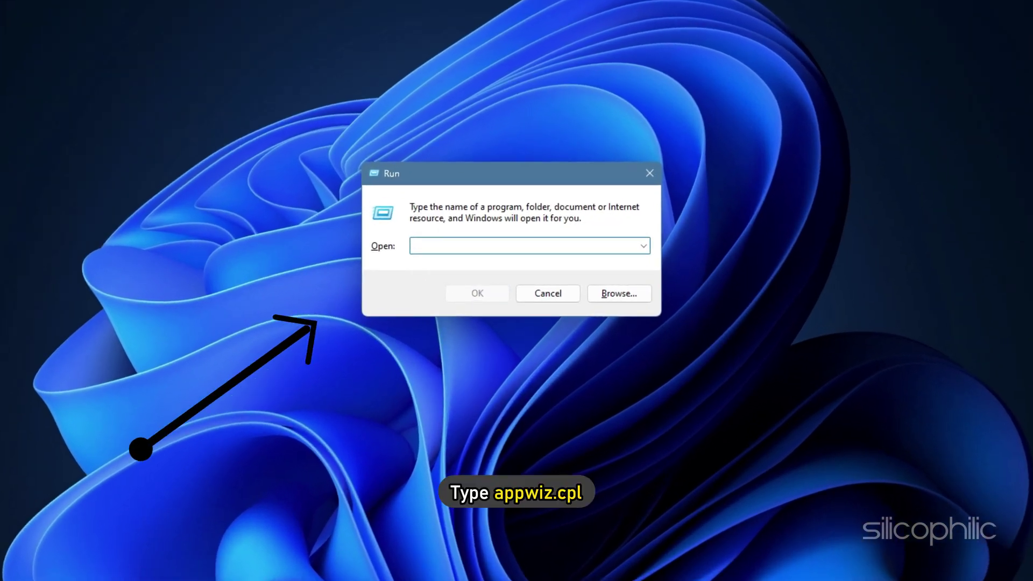
- Open Programs and Features via appwiz.cpl and choose Uninstall for WWE 2K23
type("appwiz.cpl")
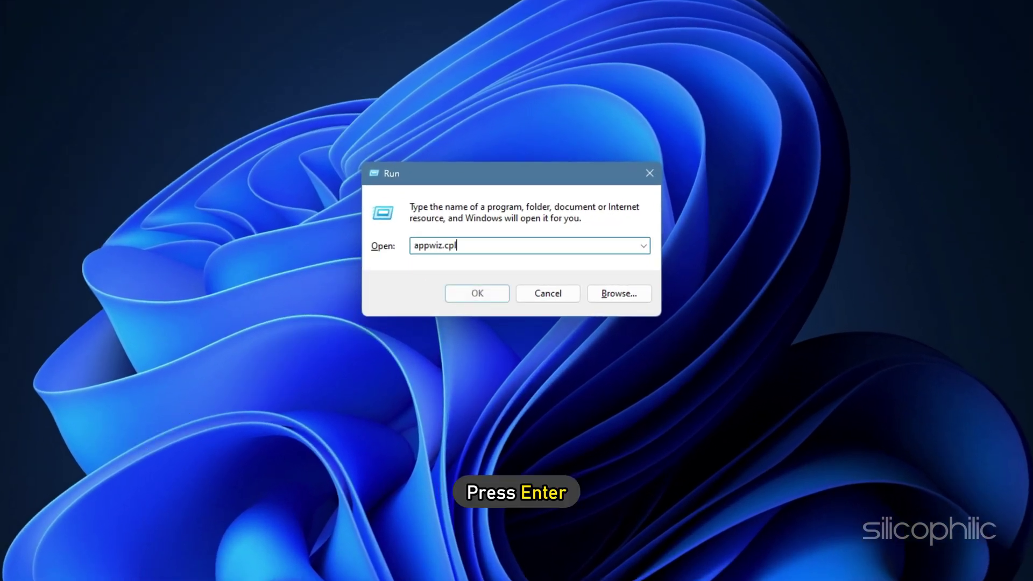
key("Return")
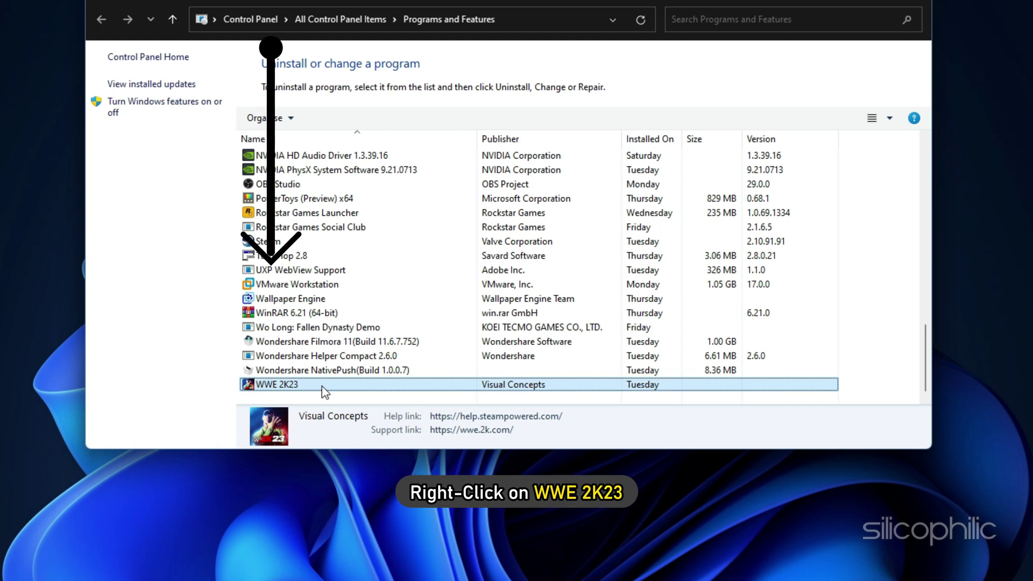
right_click(321, 386)
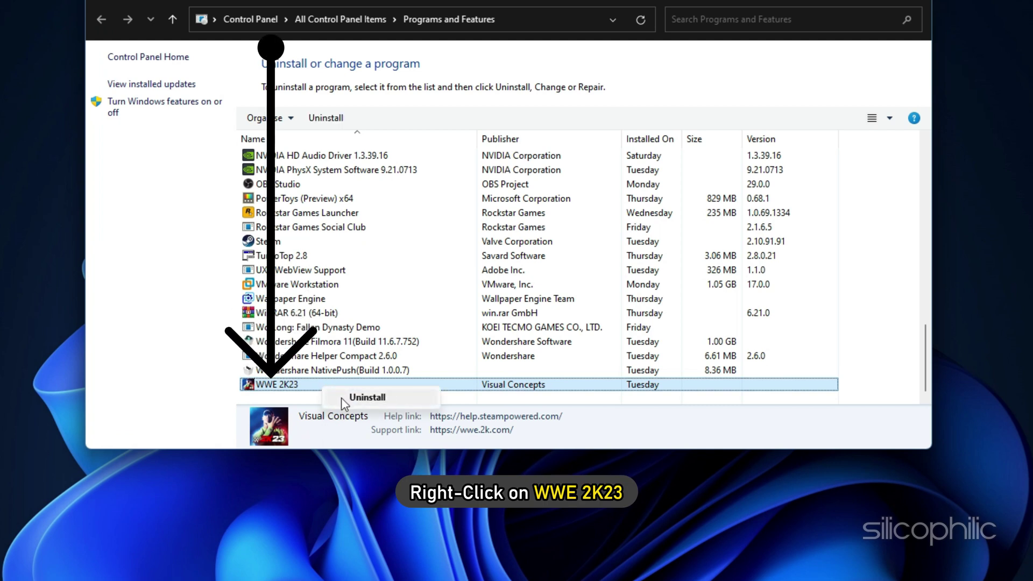
left_click(401, 400)
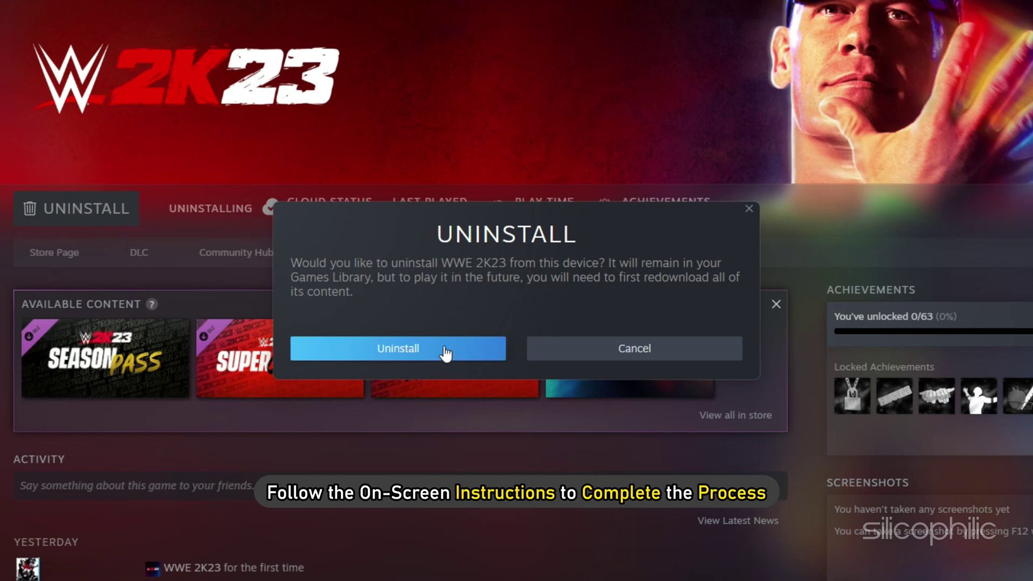
- Confirm removing WWE 2K23 in Steam, then install it again to start the 72.22 GB download
left_click(444, 350)
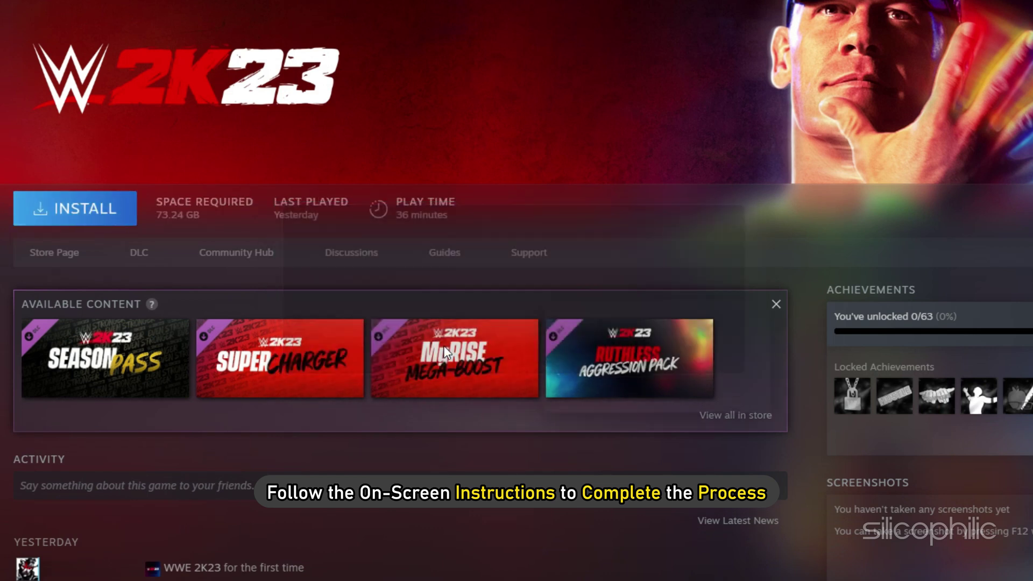
left_click(86, 209)
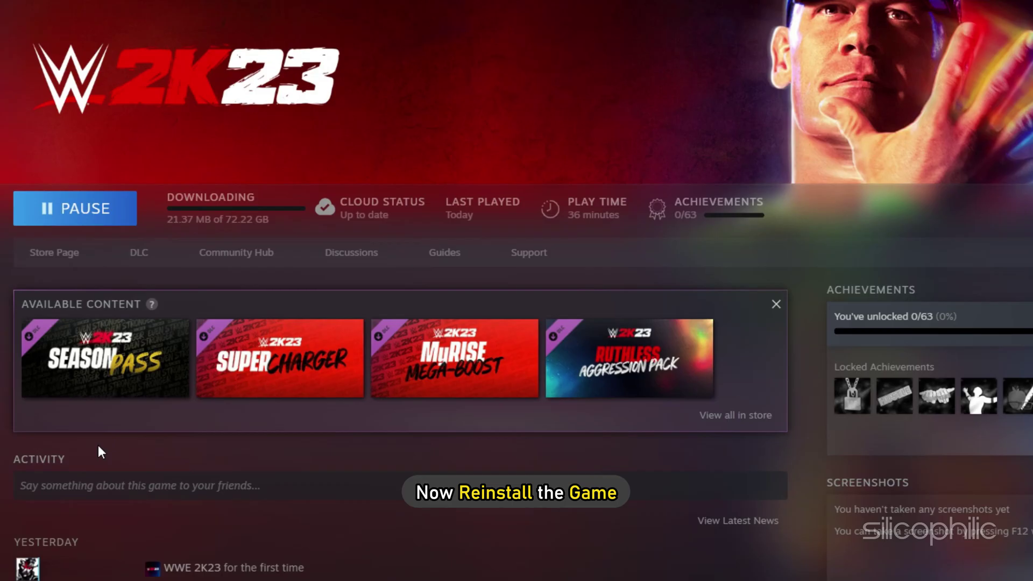